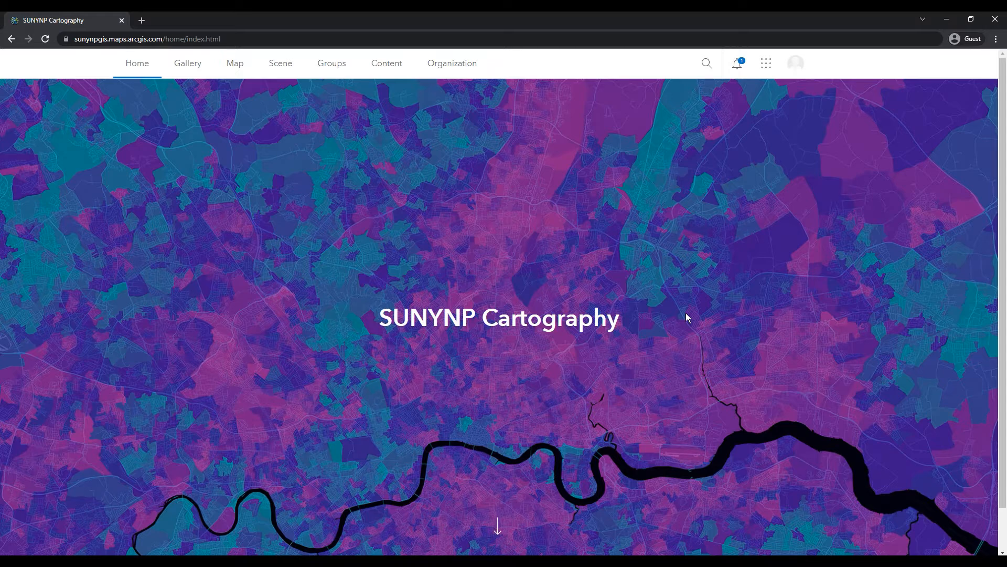
- Open the map viewer and add the Primary roads in US layer from My Content to the map
click(226, 70)
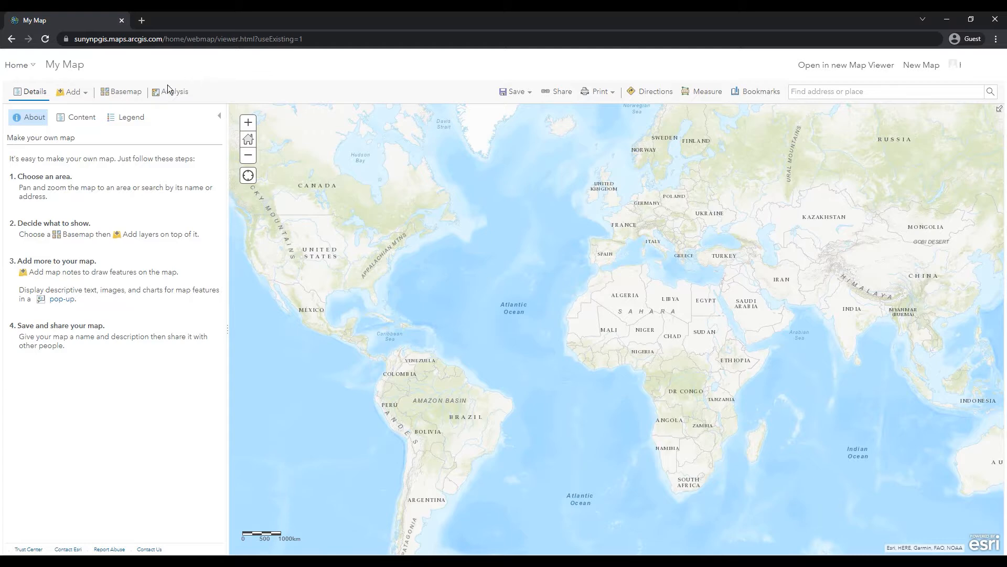
click(82, 98)
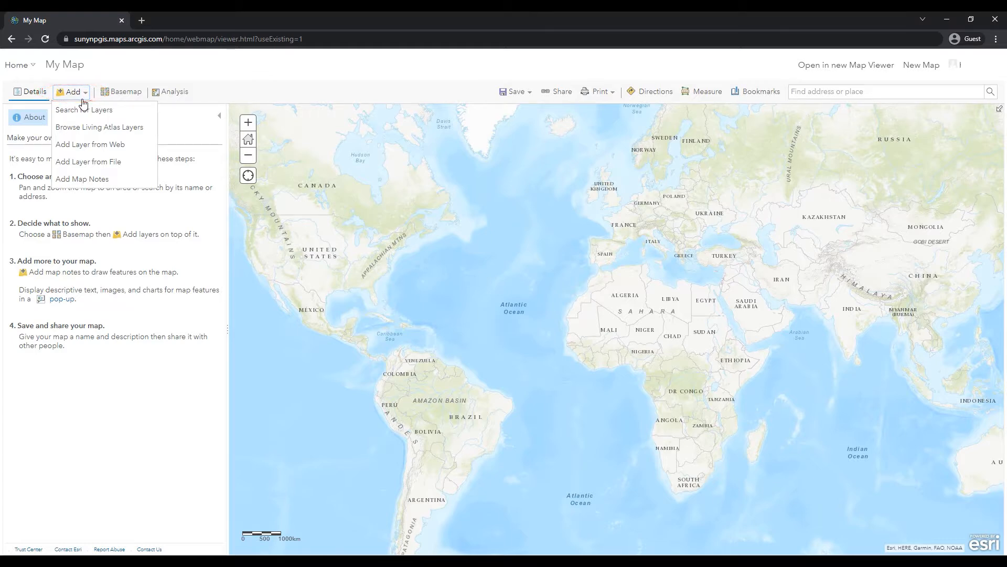
click(81, 134)
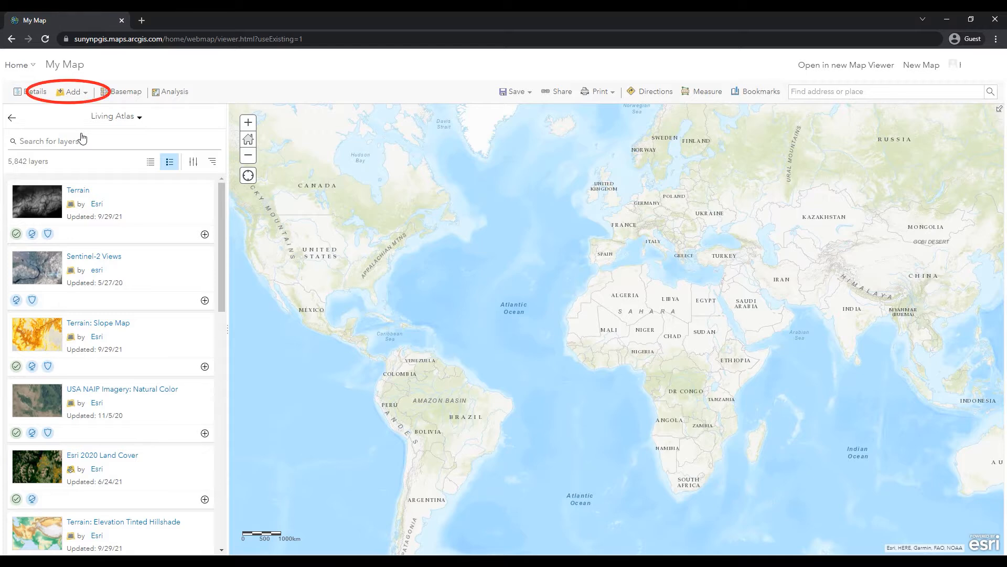
click(84, 93)
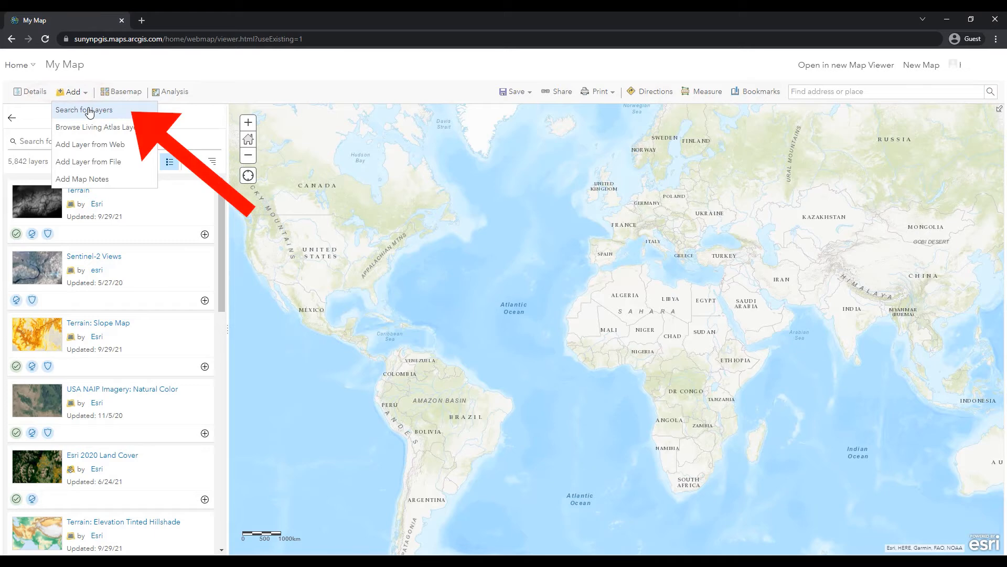
click(89, 112)
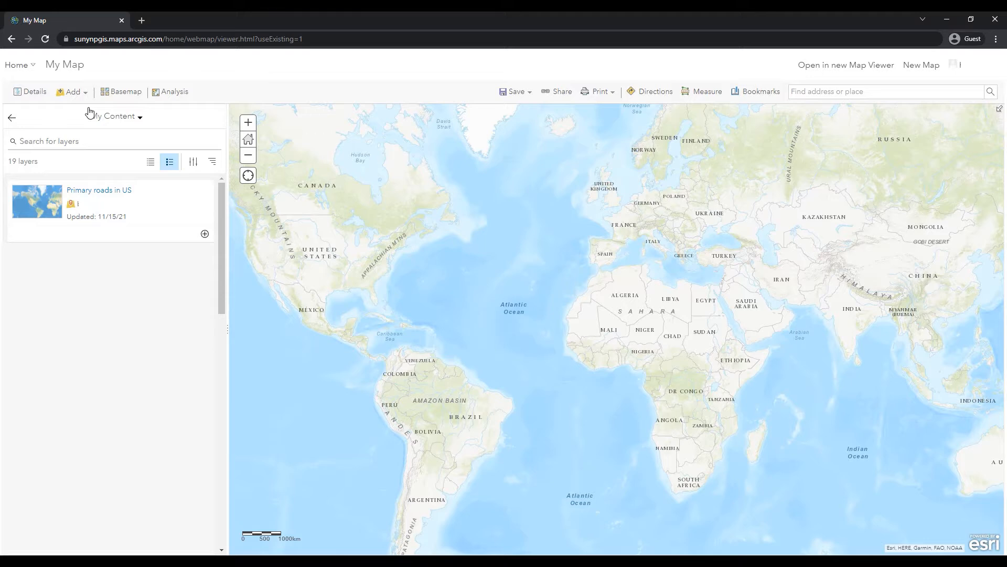
click(204, 234)
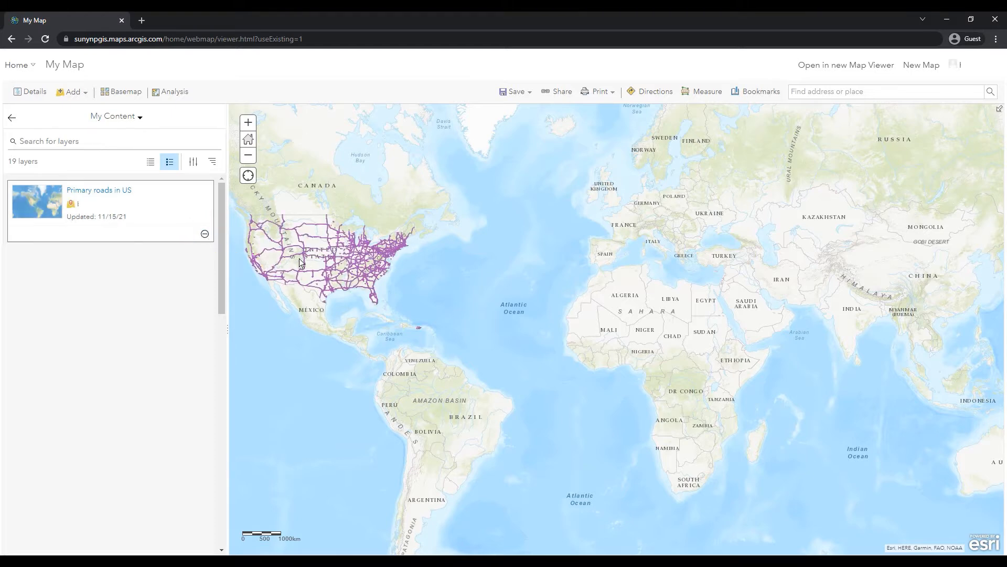
- Show the attribute table of the Primary roads in US layer and open its column visibility list
drag(297, 259, 521, 302)
scroll(548, 309, up, 2)
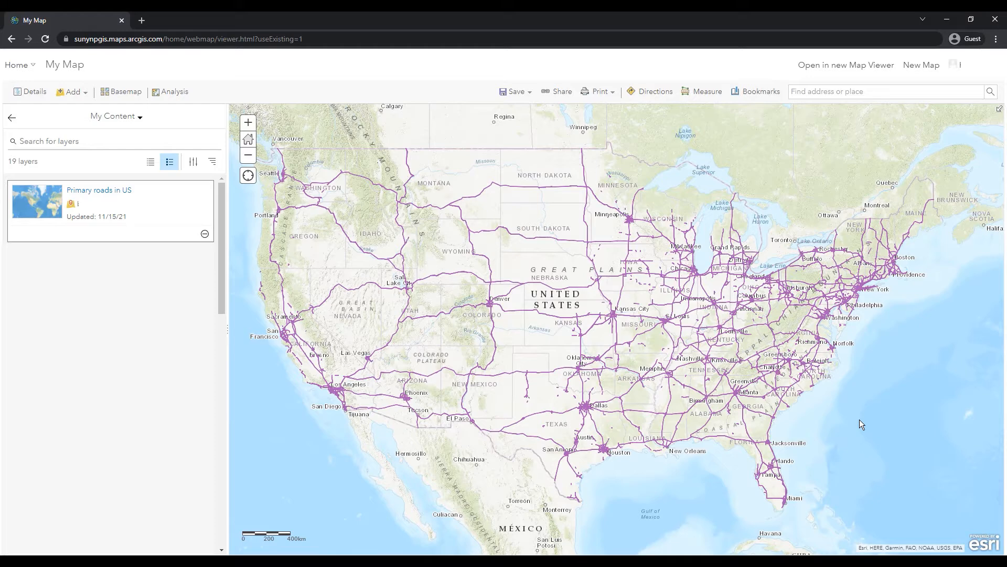
click(11, 122)
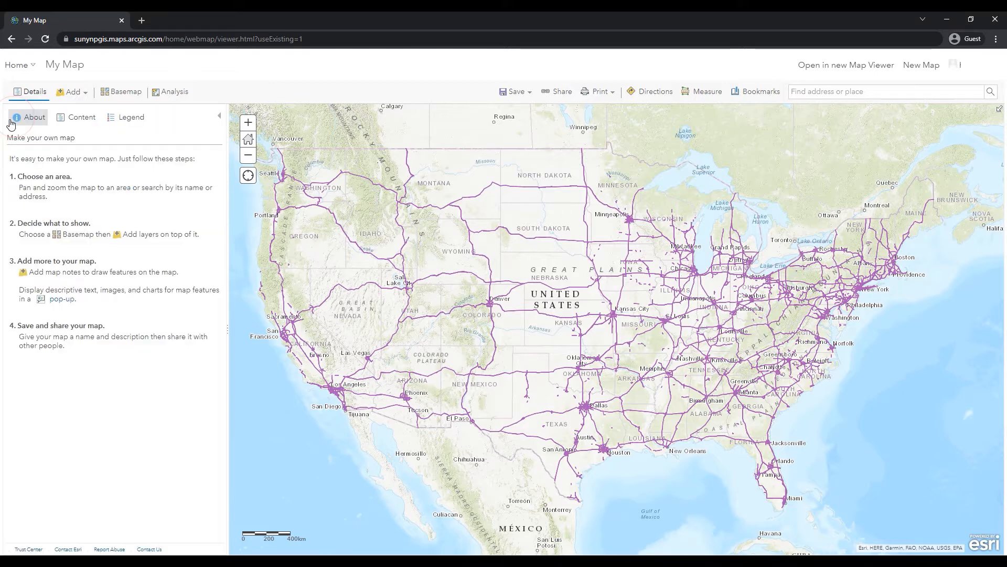
click(74, 124)
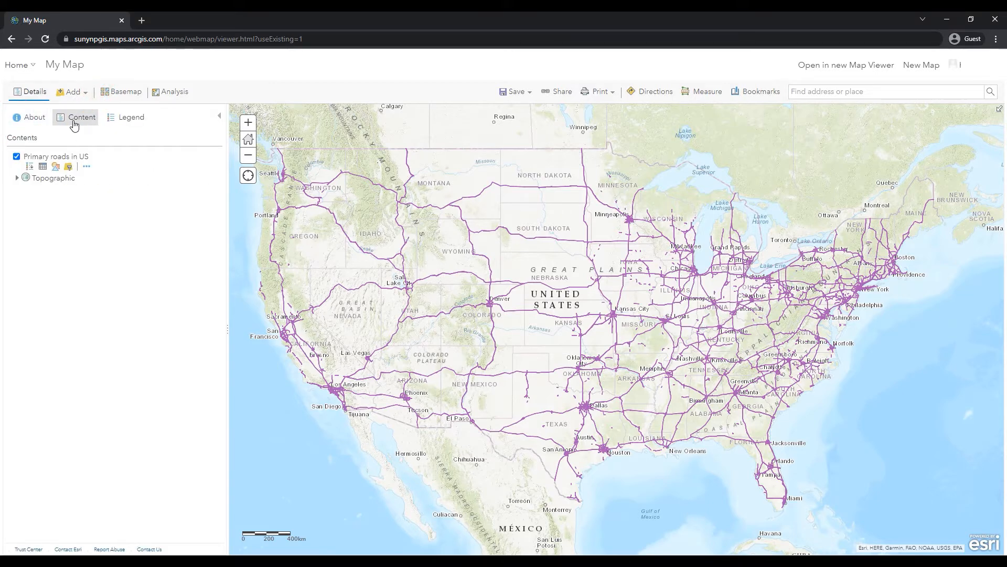
click(44, 168)
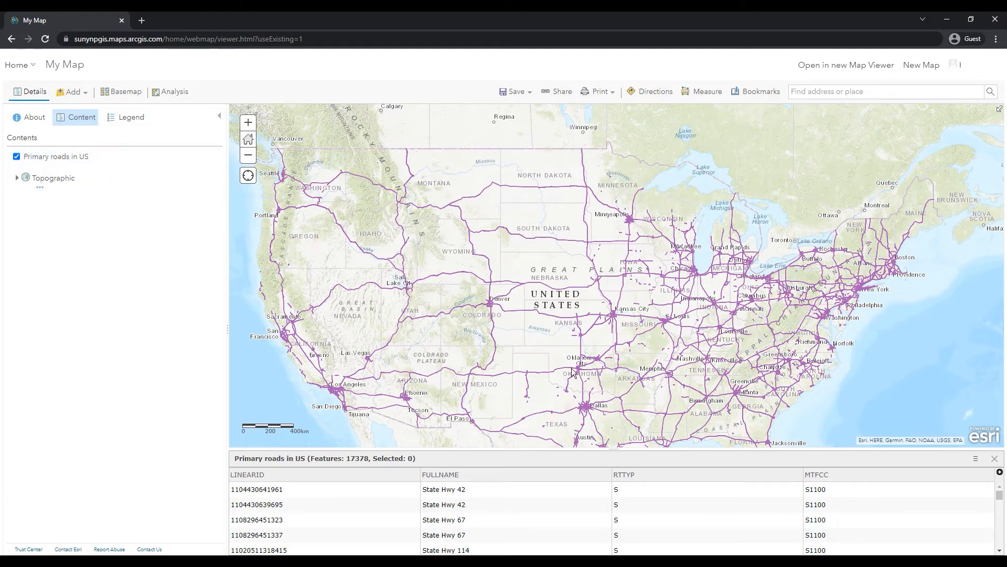
click(1000, 473)
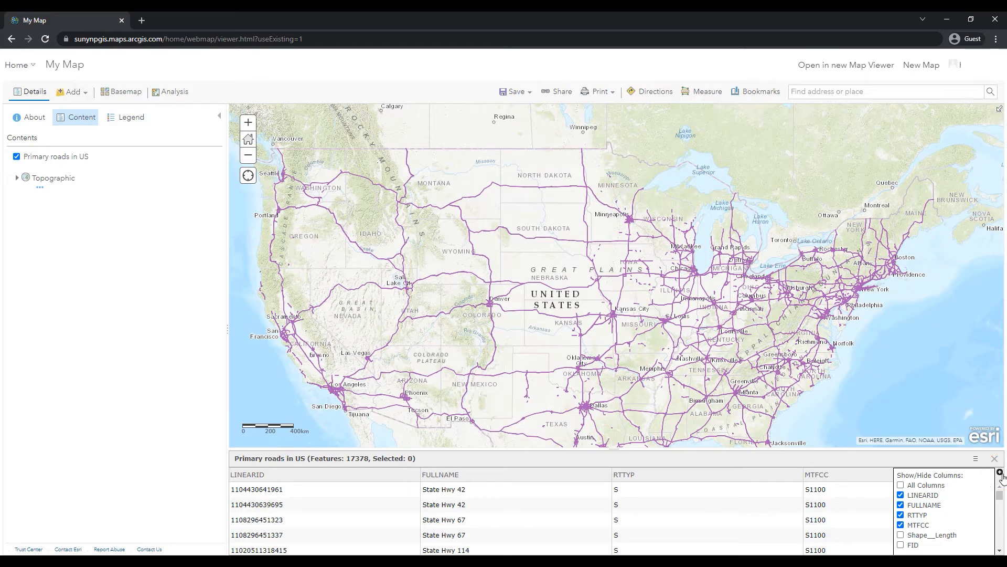
- Hide all columns of the attribute table and turn LINEARID, FULLNAME, RTTYP and MTFCC back on
click(901, 485)
click(901, 486)
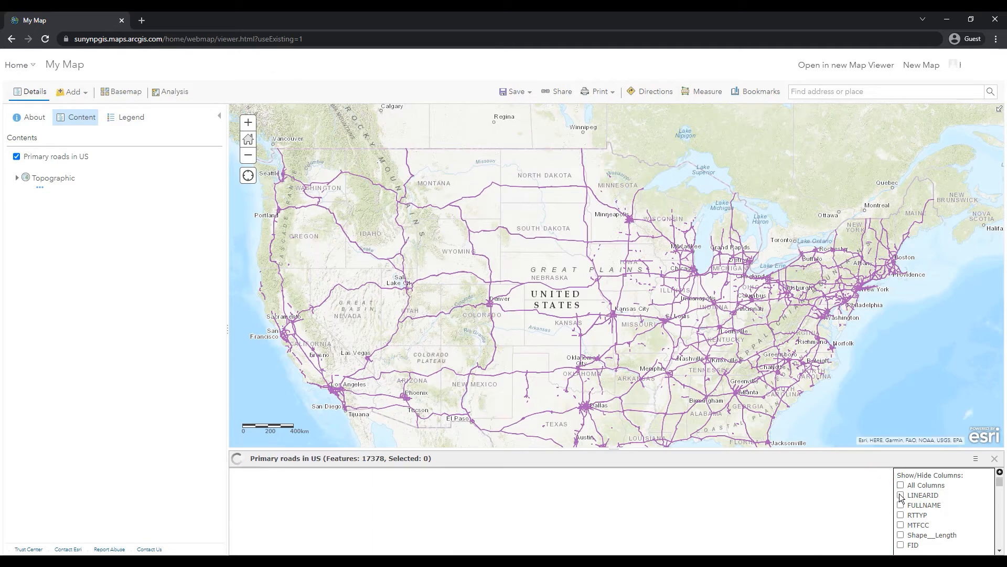
click(900, 495)
click(901, 505)
click(900, 515)
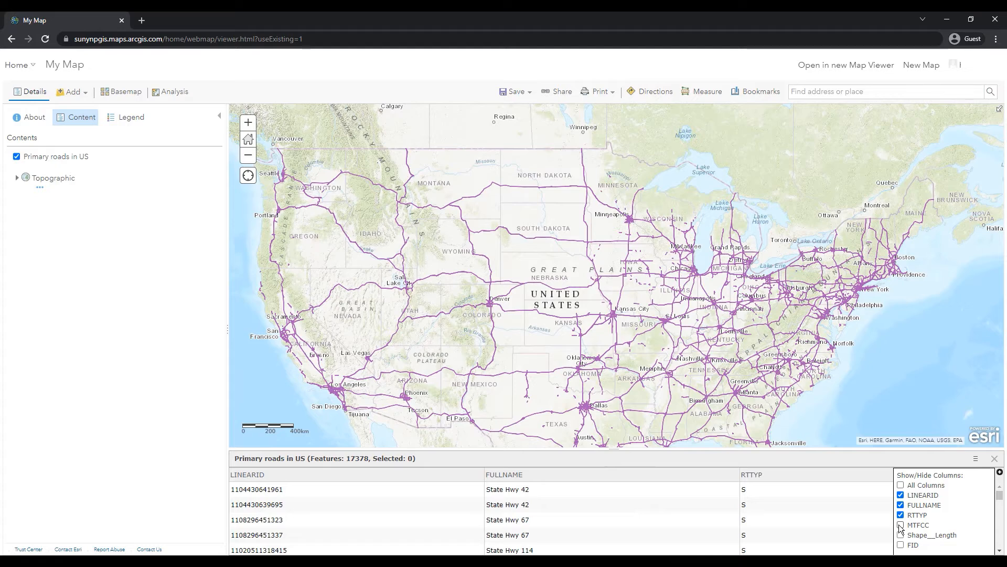
click(901, 526)
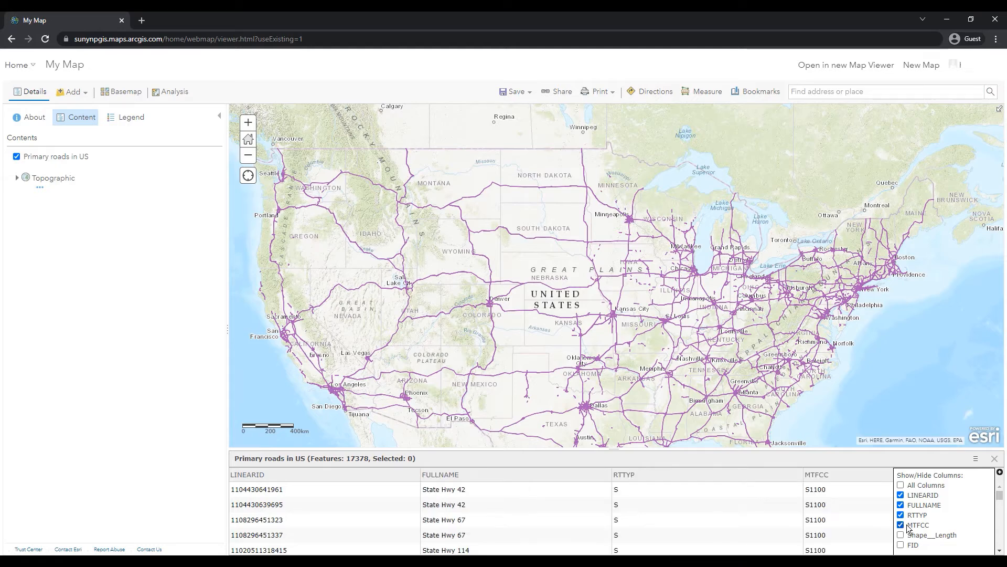
- Try showing the FID column in place of LINEARID, and switch back to LINEARID
click(901, 495)
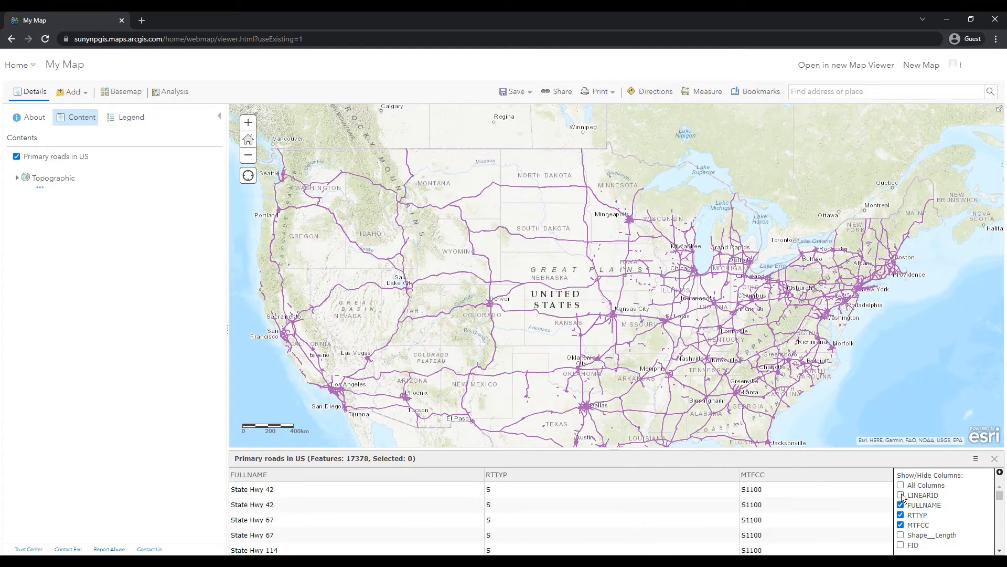
click(901, 545)
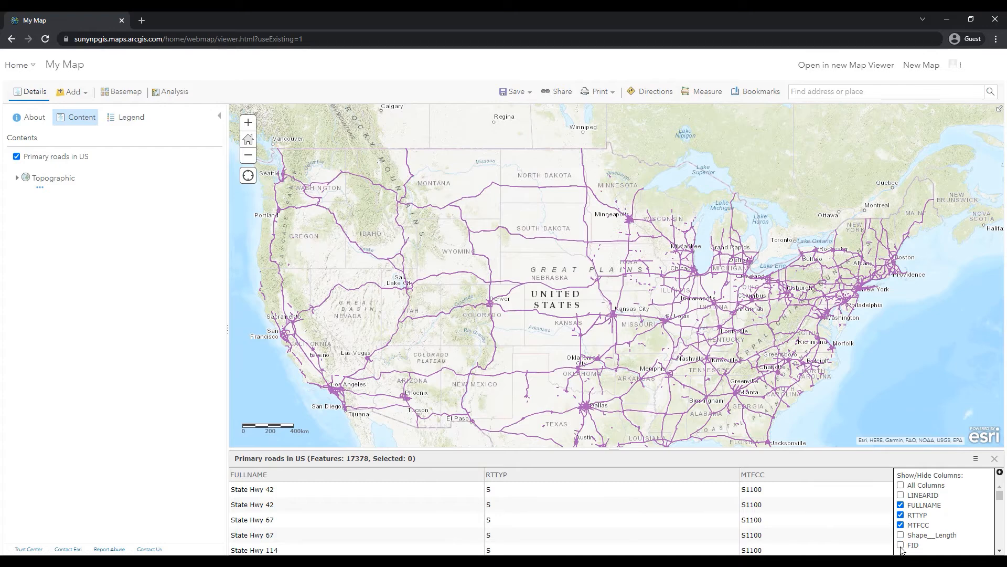
click(901, 546)
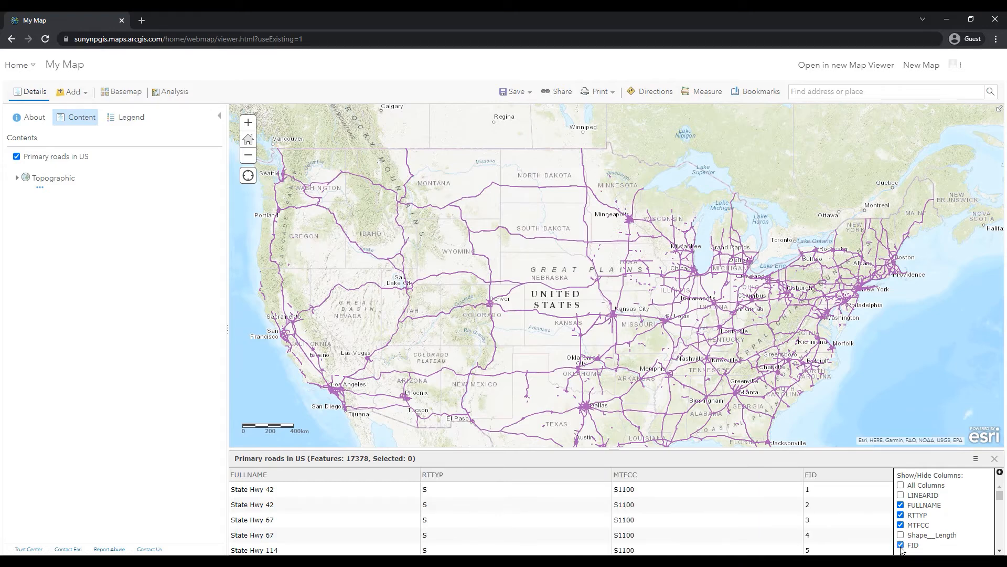
click(901, 496)
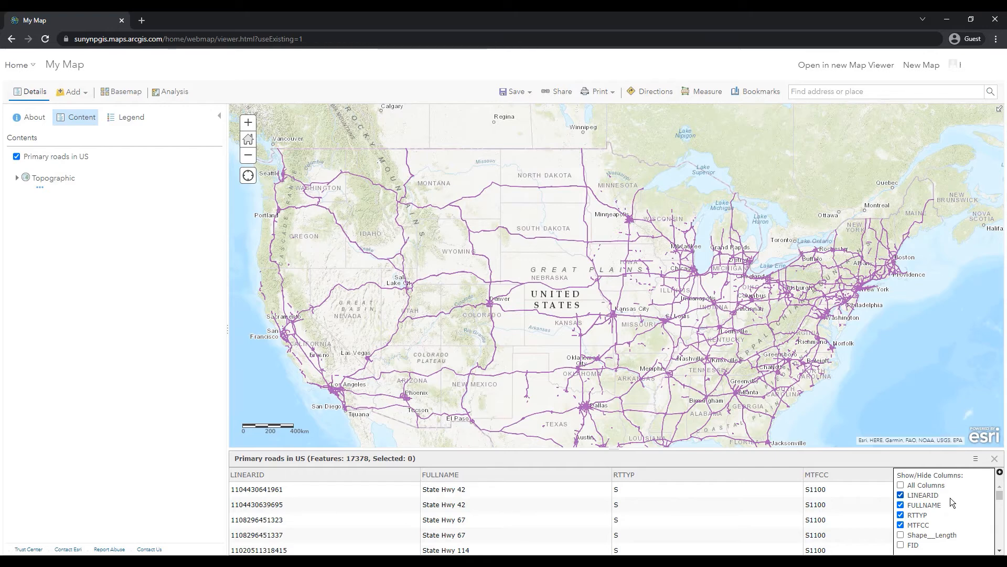
- Show only the FULLNAME column in the roads attribute table and close the column list
click(900, 486)
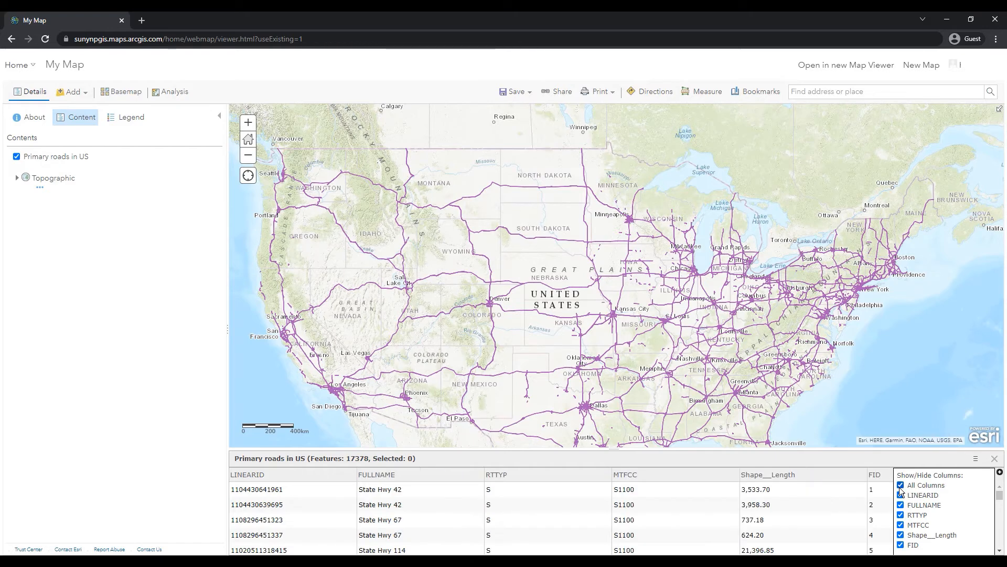
click(900, 486)
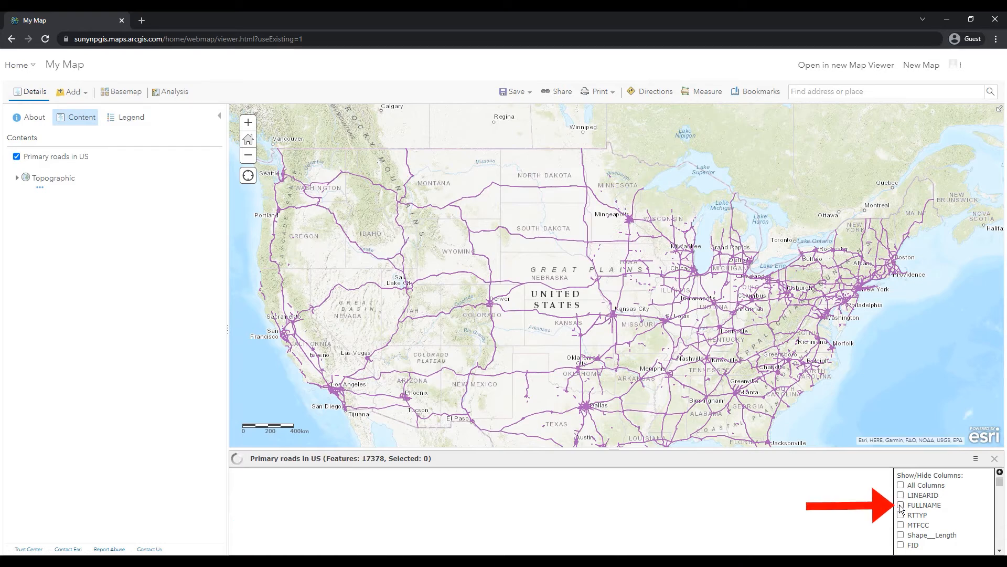
click(901, 505)
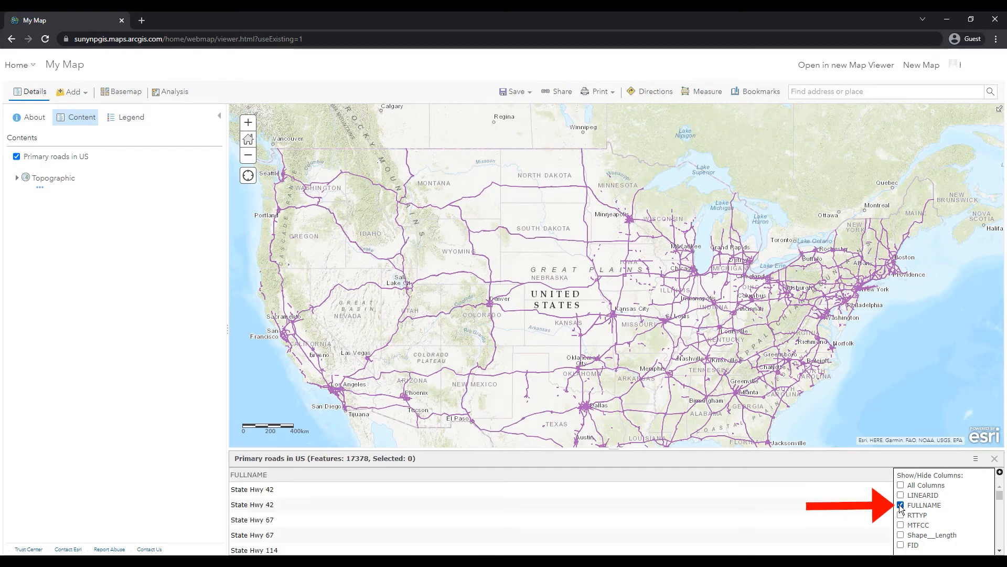
click(885, 476)
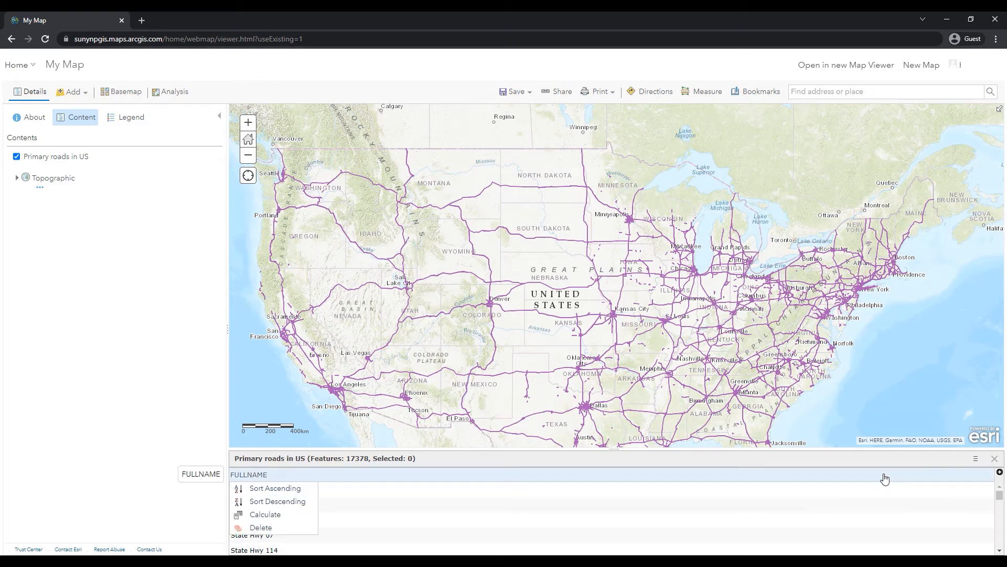
click(908, 460)
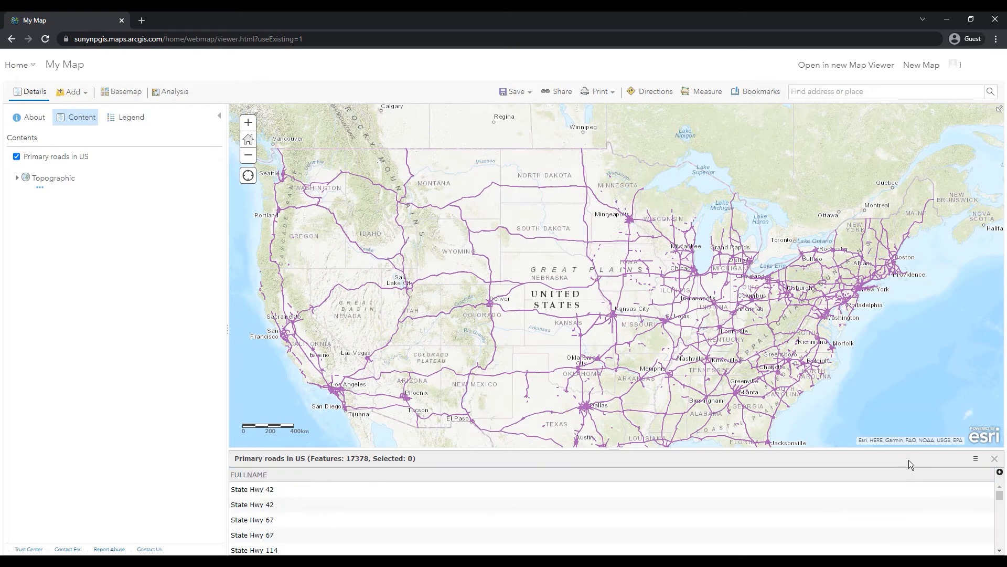
- Look through the road names in the attribute table and inspect the road pop-up at Dallas
scroll(920, 502, down, 5)
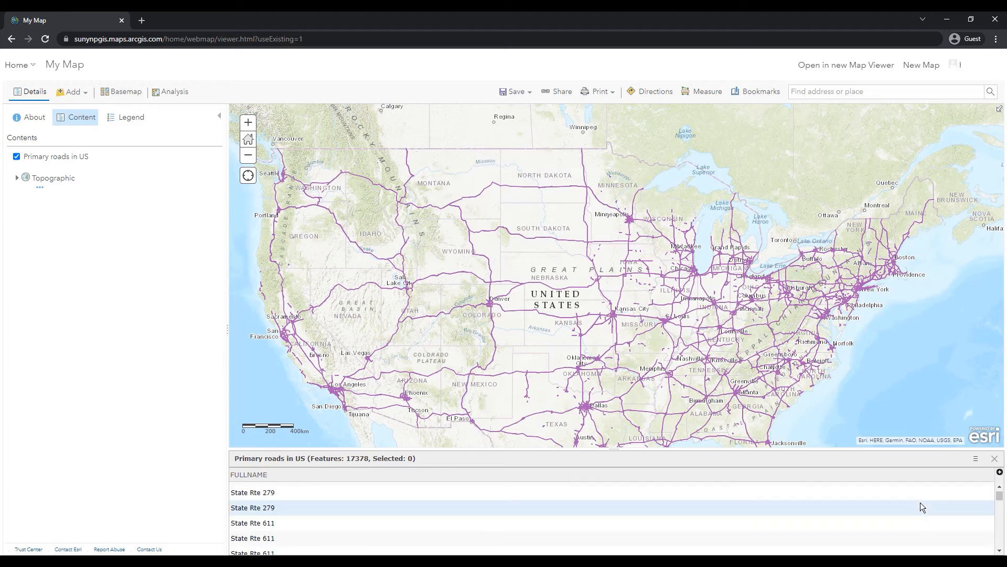
scroll(939, 505, down, 5)
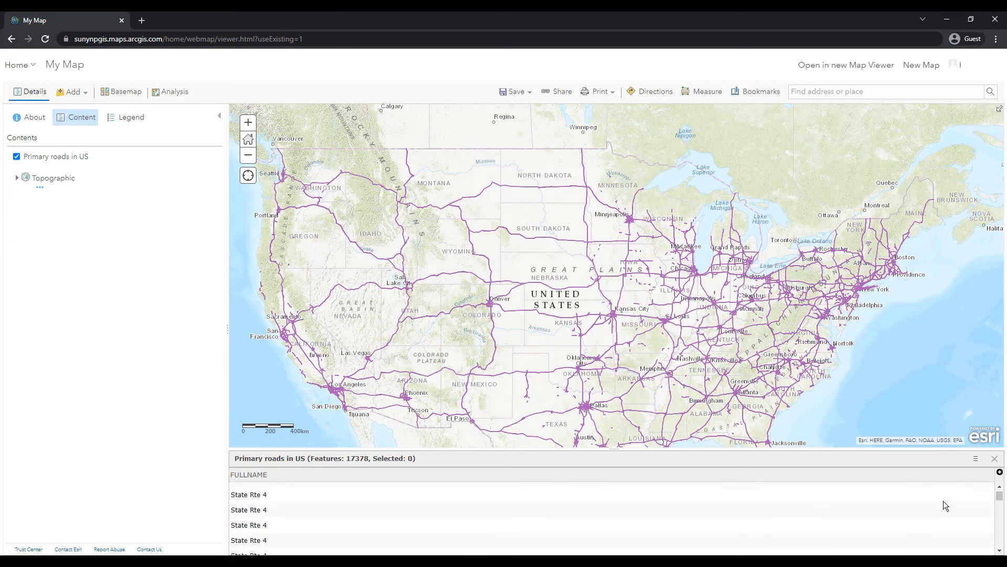
scroll(946, 503, down, 5)
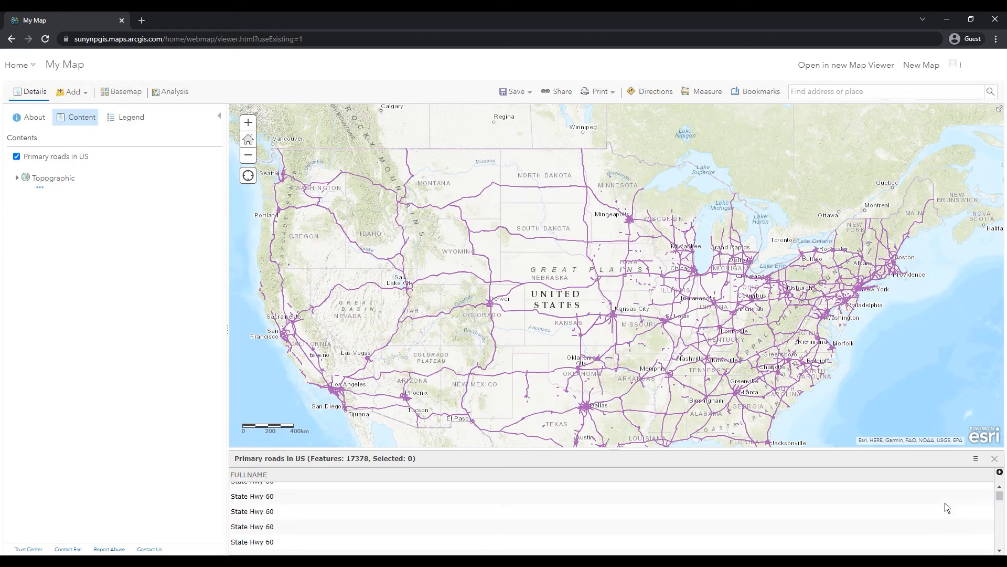
click(589, 408)
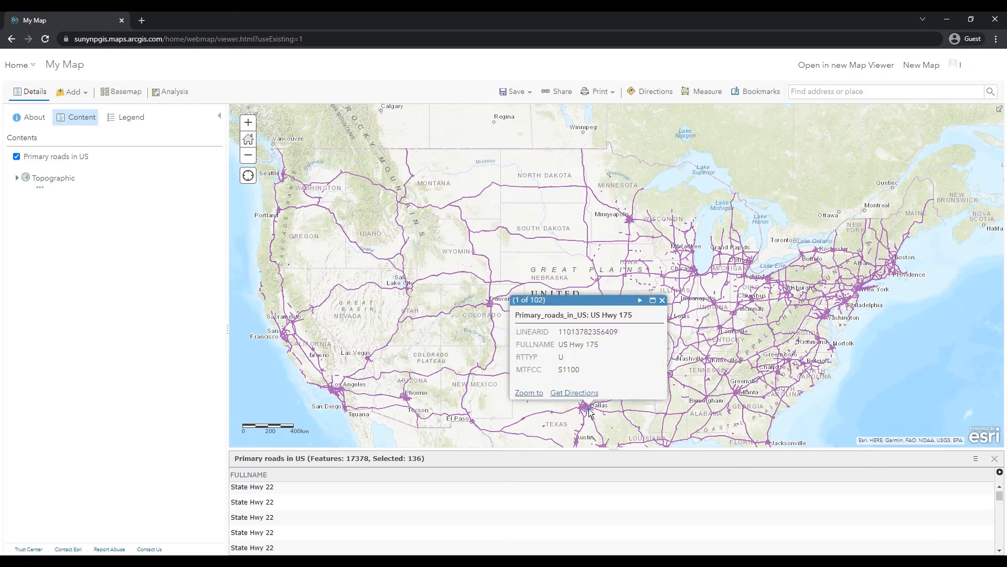
- Configure the pop-up of the Primary roads in US layer to display only the FULLNAME attribute
click(99, 167)
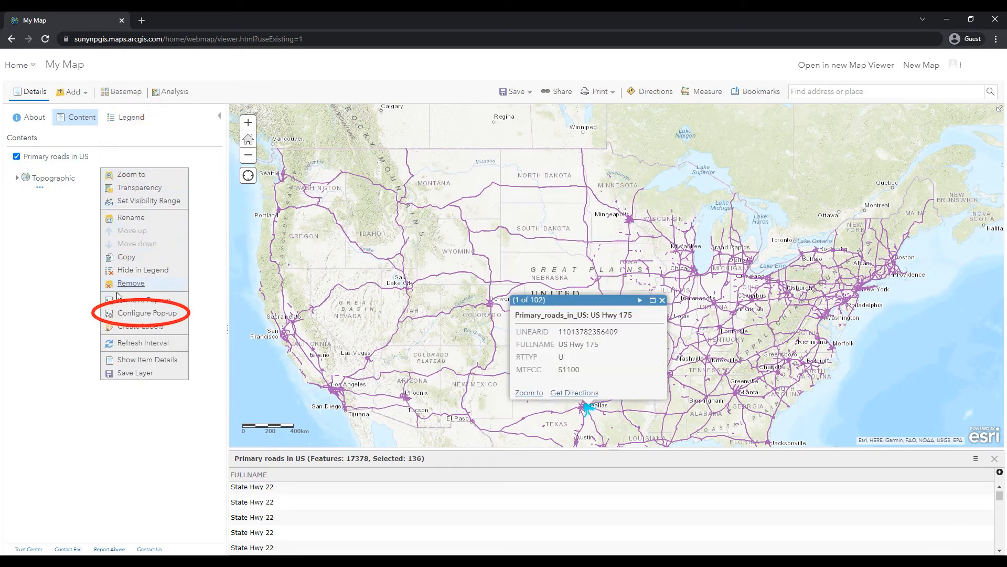
click(117, 313)
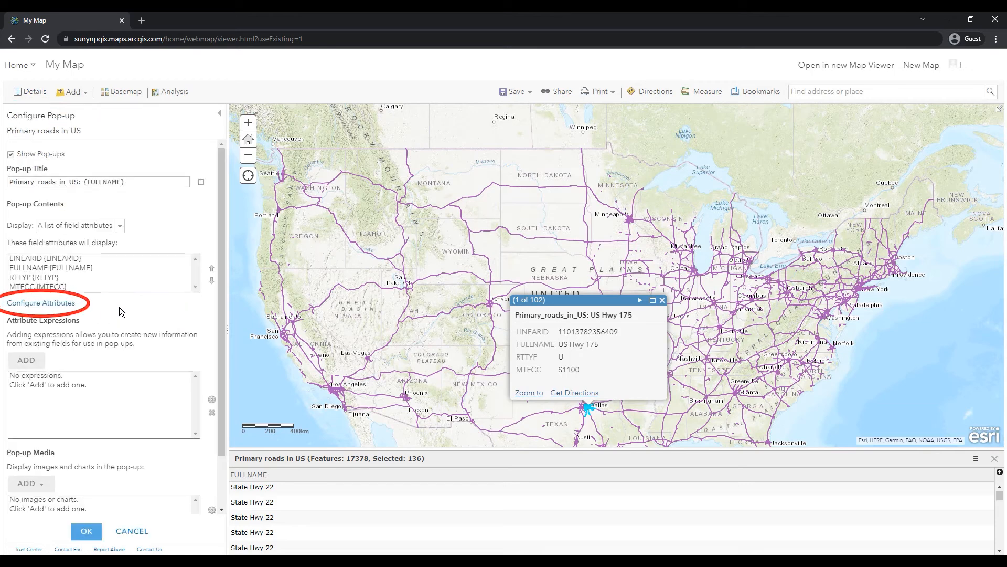
click(58, 304)
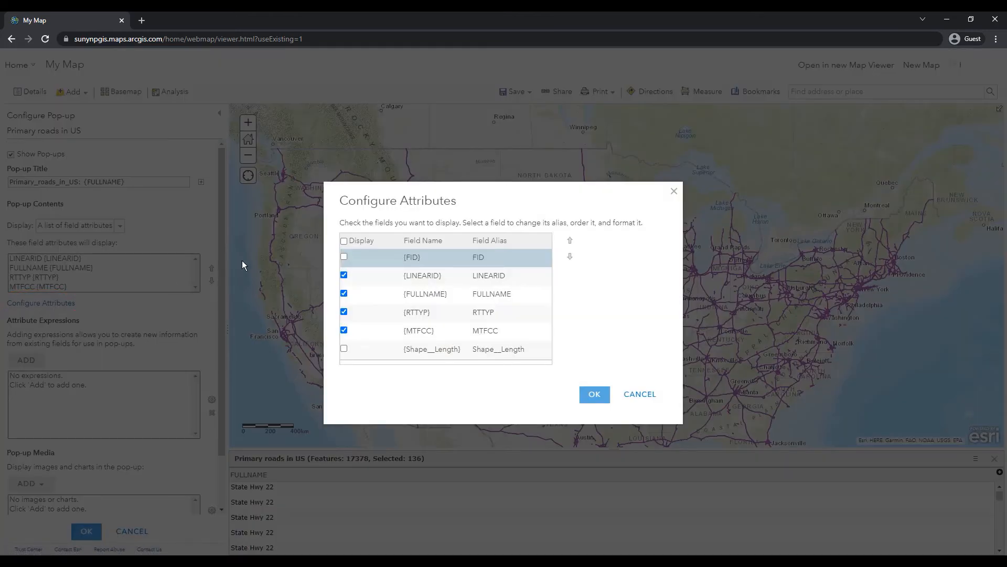
click(344, 241)
click(344, 242)
click(344, 293)
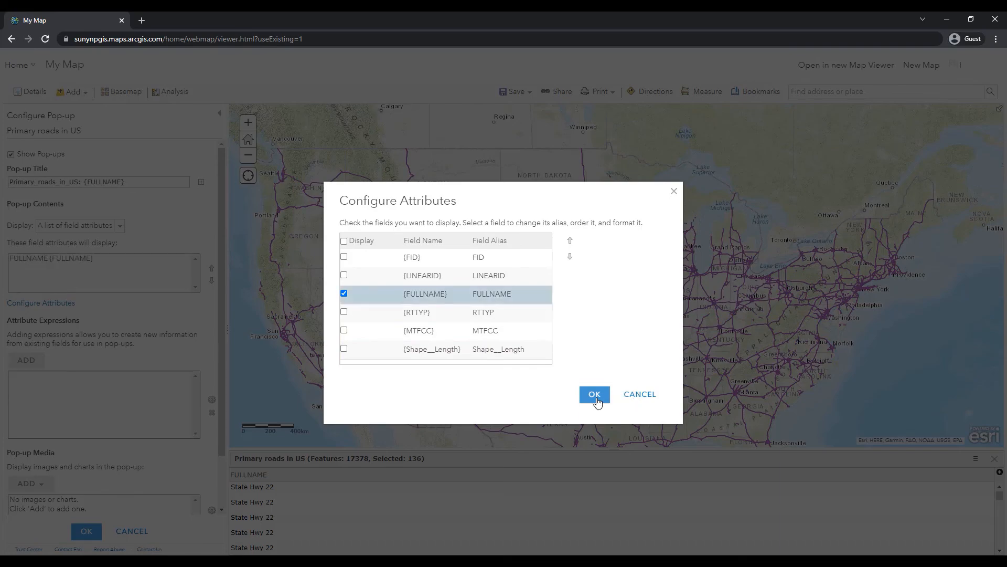
click(596, 396)
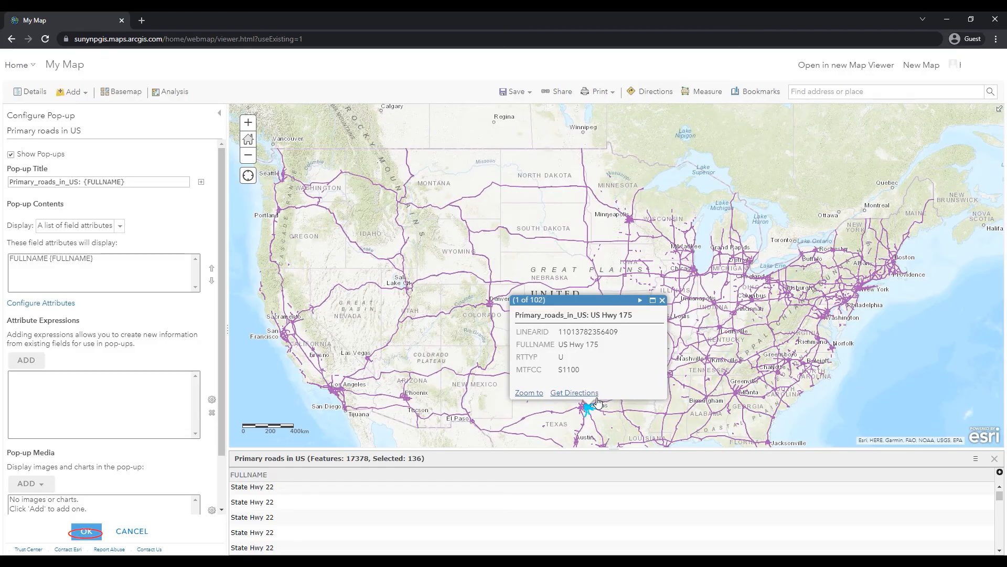
click(85, 532)
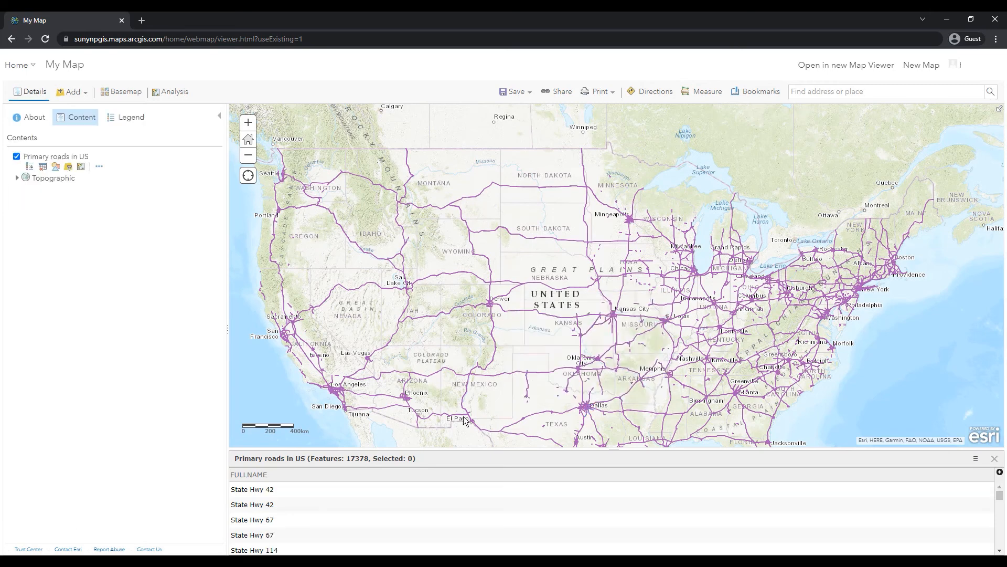
- Check the road pop-ups at Dallas, near St. Louis and on the highway south of Minneapolis
click(585, 407)
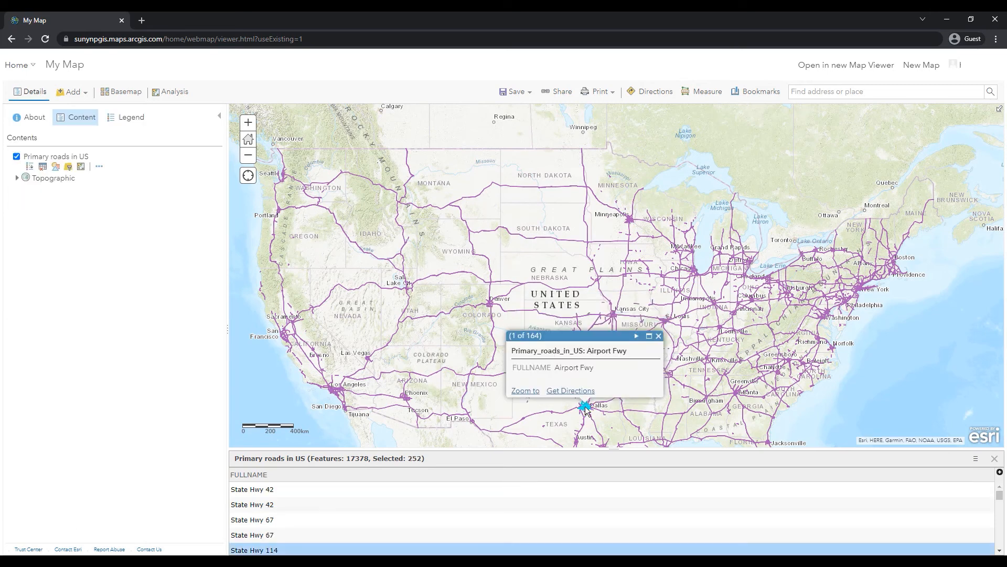
click(664, 321)
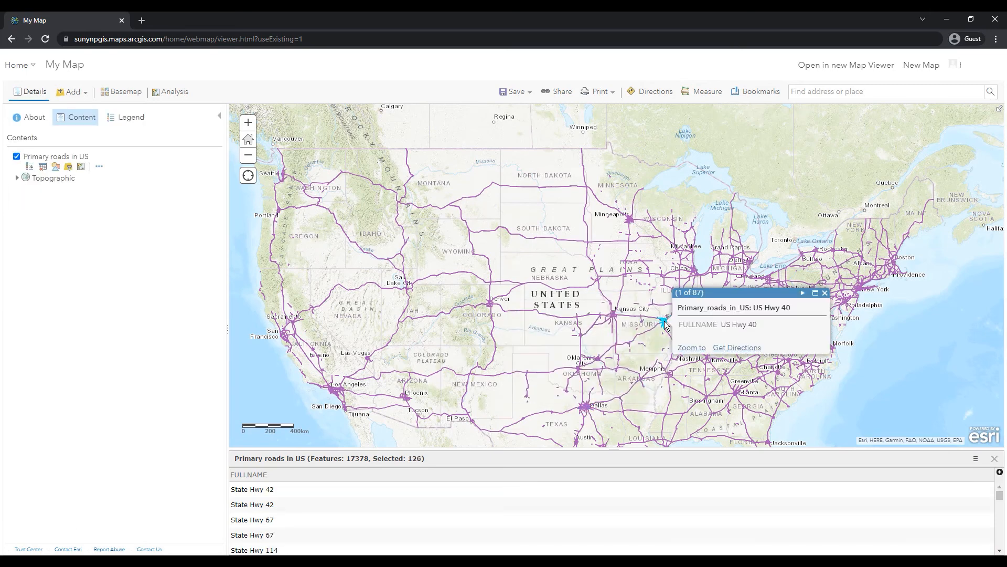
click(627, 244)
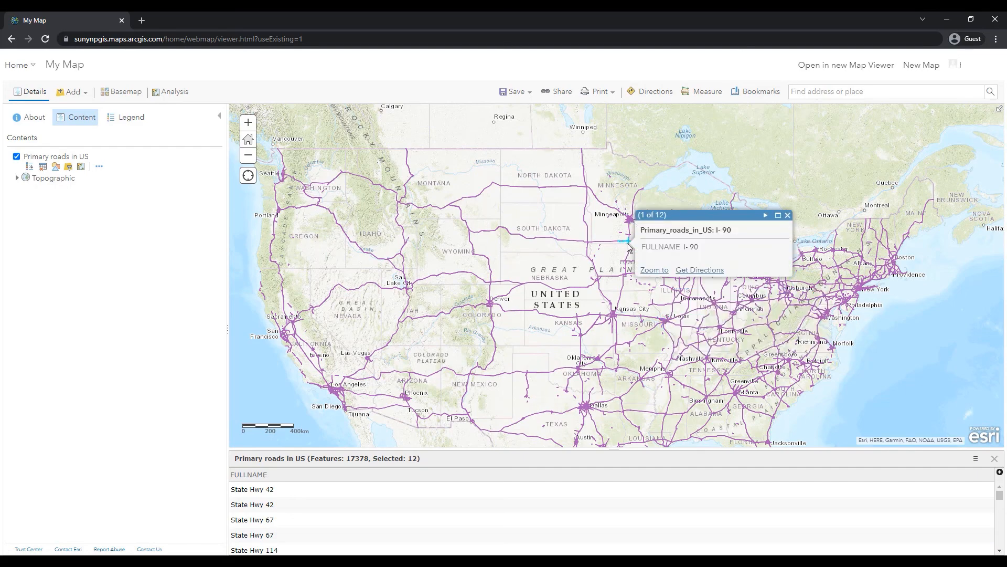